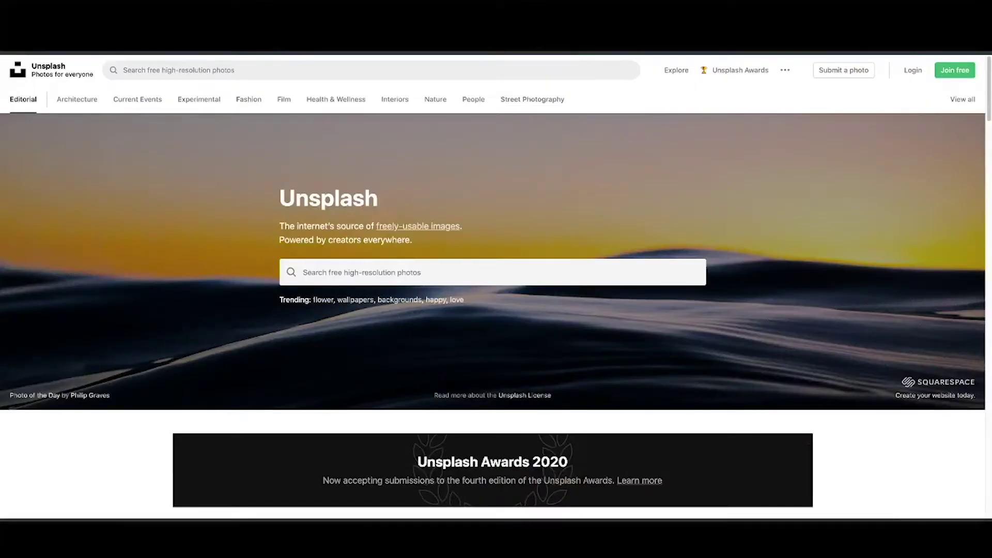
scroll(496, 310, down, 10)
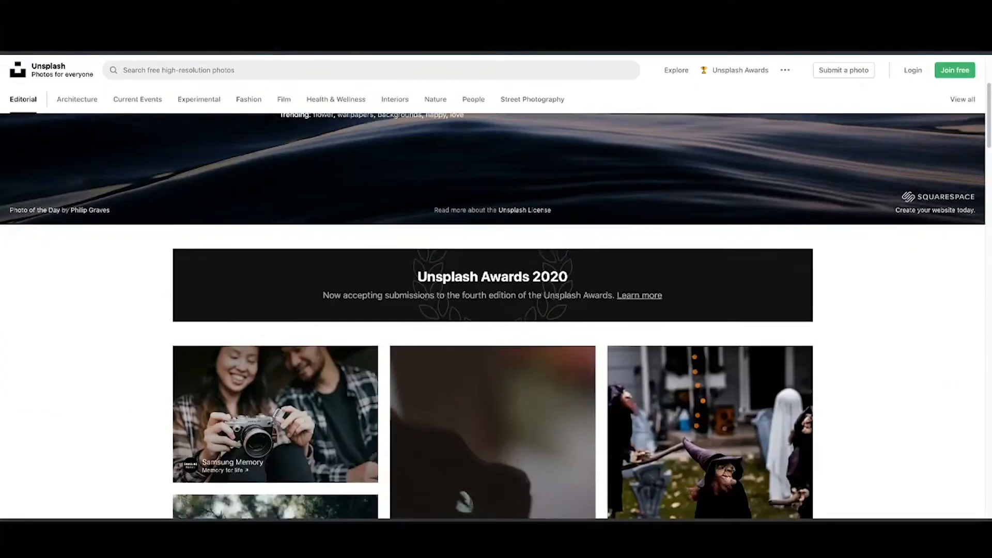
scroll(497, 310, down, 10)
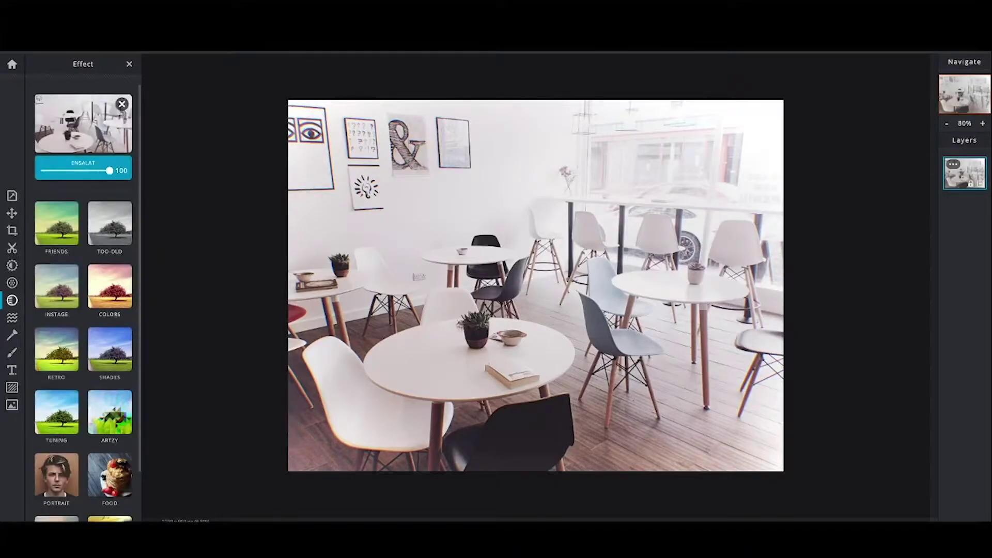
Try the REDDISH tint and then the purple-blue BLUESTEEL look on the cafe photo.
click(57, 224)
click(83, 302)
scroll(83, 311, down, 5)
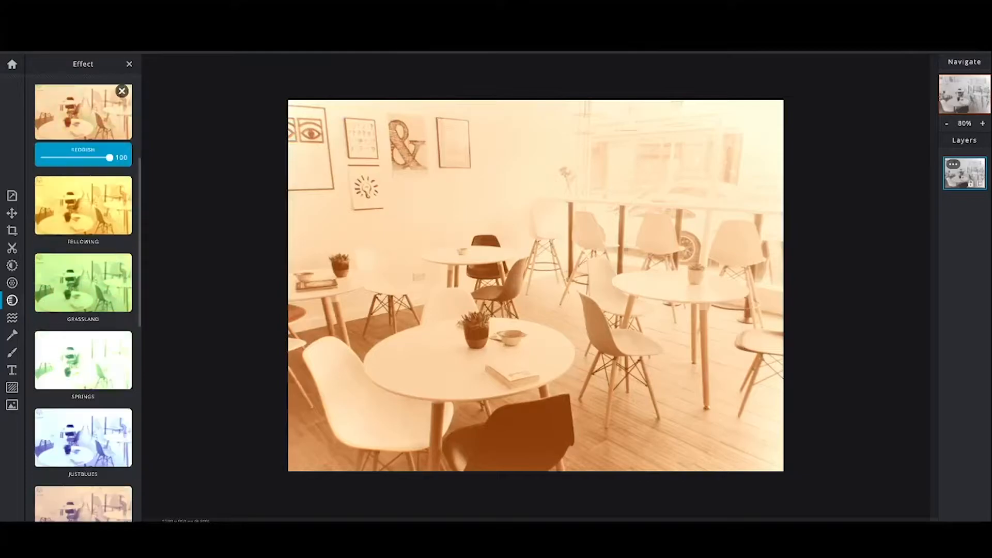
scroll(83, 310, down, 5)
click(84, 315)
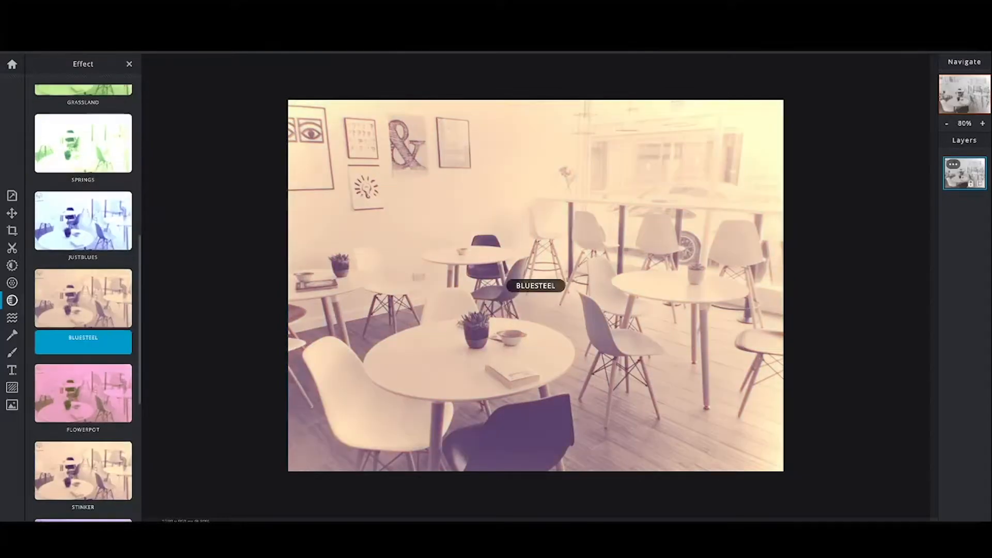
scroll(83, 310, up, 5)
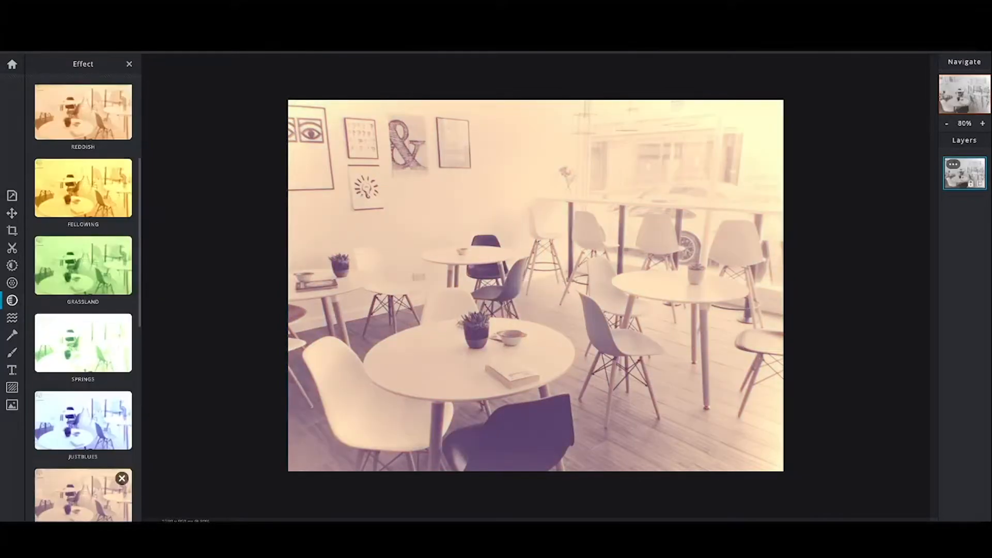
click(47, 97)
scroll(83, 310, down, 2)
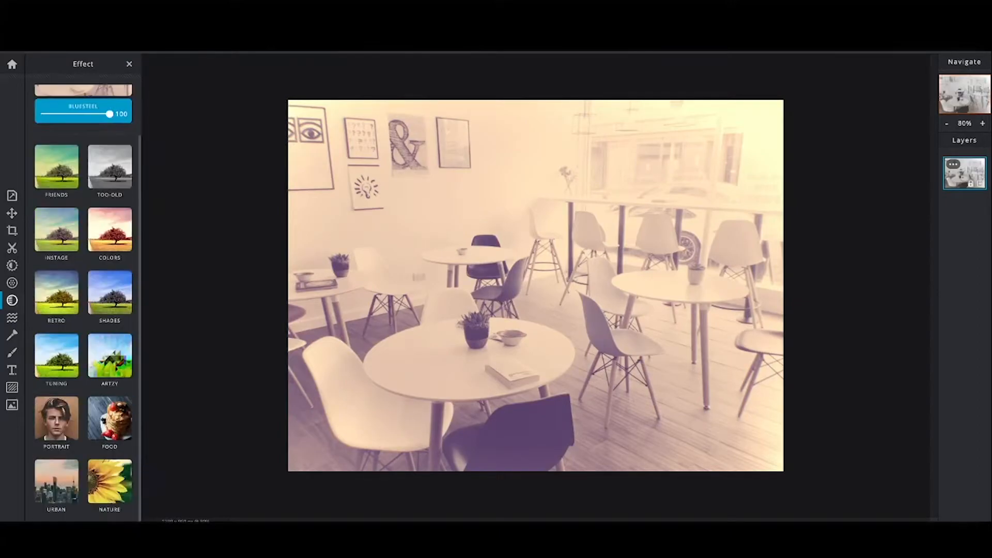
Apply the FRANK glitch effect, replace it with the red LOLITA tint, and browse the punch effects category.
click(110, 356)
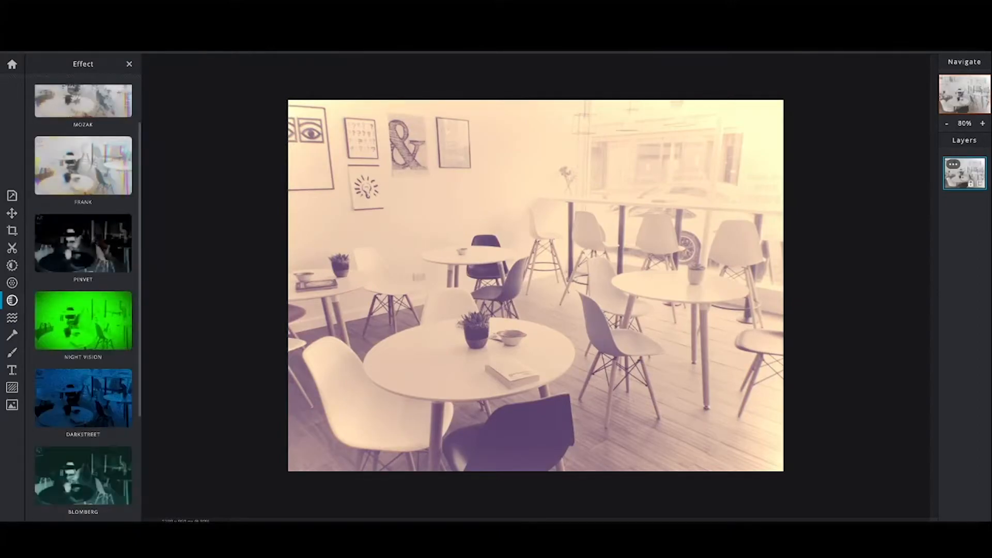
click(83, 165)
scroll(83, 311, down, 3)
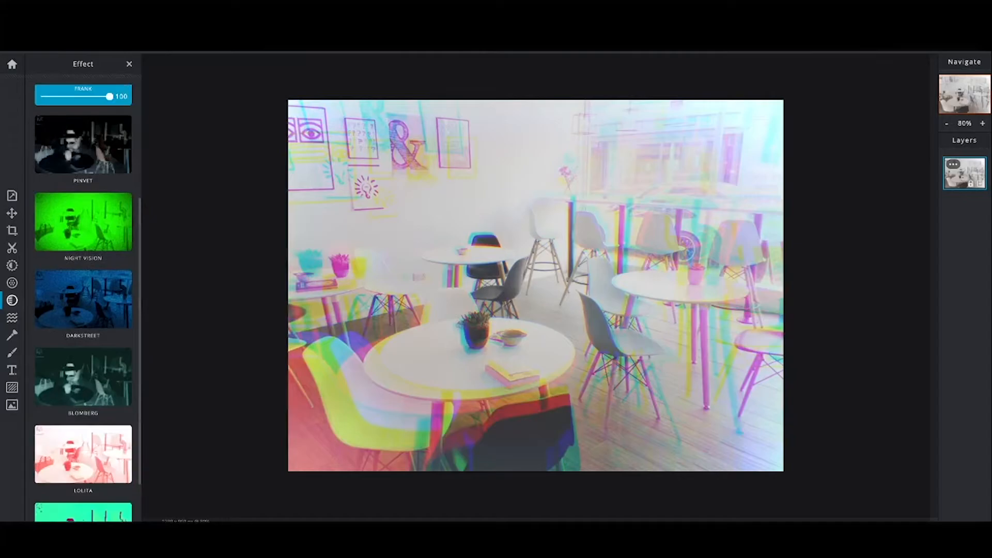
click(83, 398)
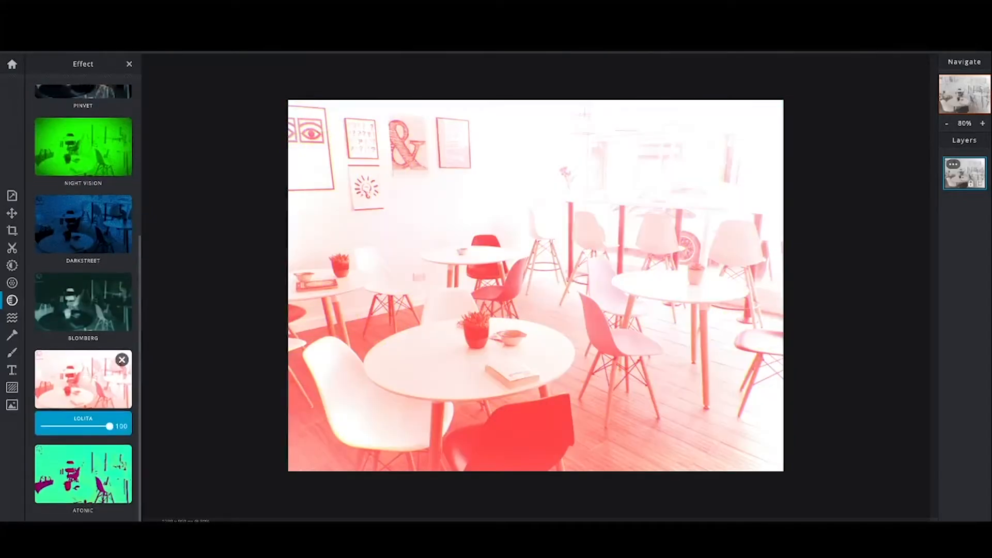
scroll(83, 310, up, 3)
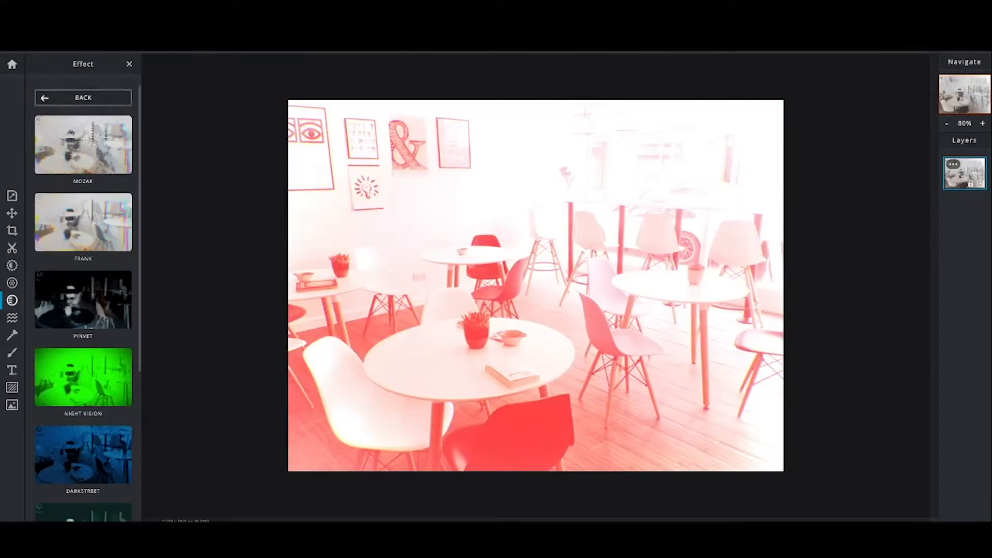
click(83, 97)
click(56, 417)
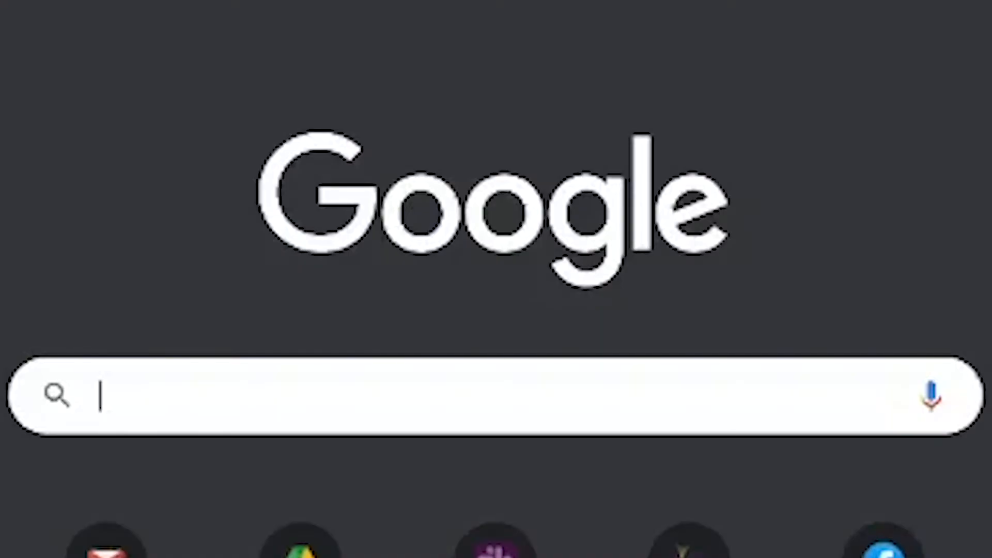
text(pixlr.com)
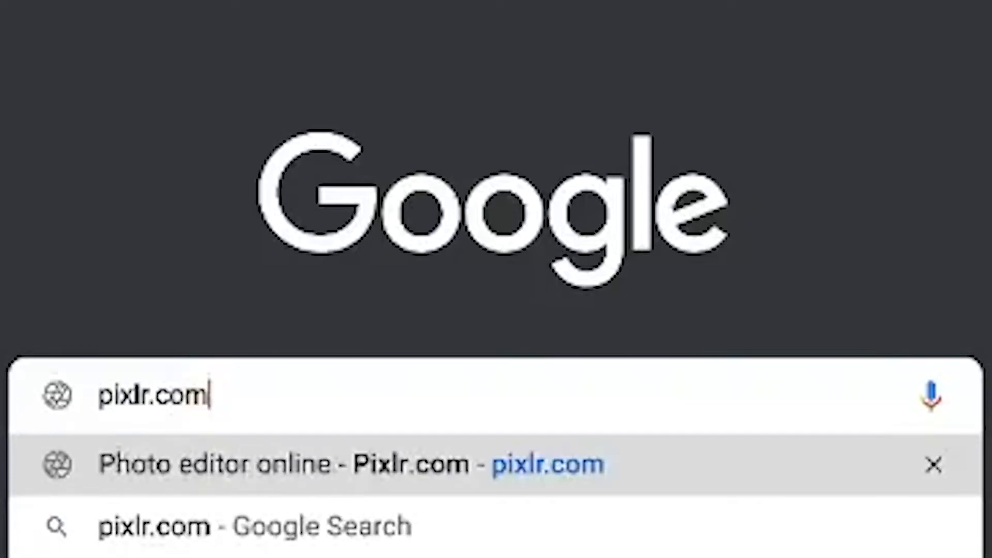
Load pixlr.com to reach the Pixlr homepage with its Pixlr E and Pixlr X editor choices.
key(Return)
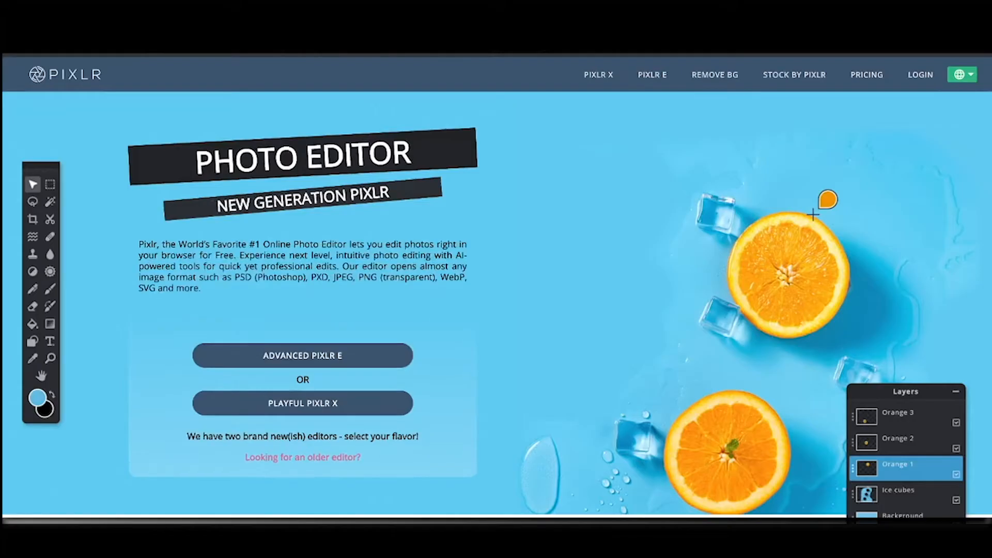